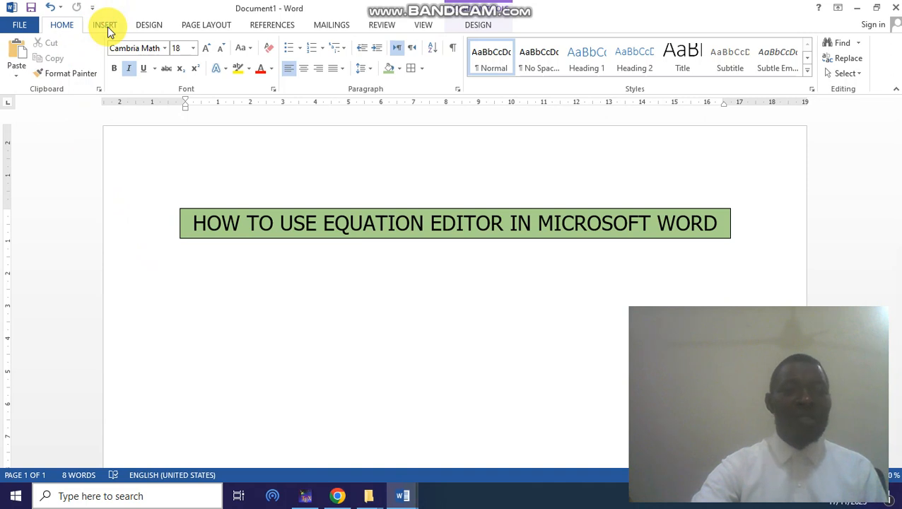
Step: Insert an equation containing an empty superscript structure on the blank line below the heading
{"action": "left_click", "coordinate": [108, 26]}
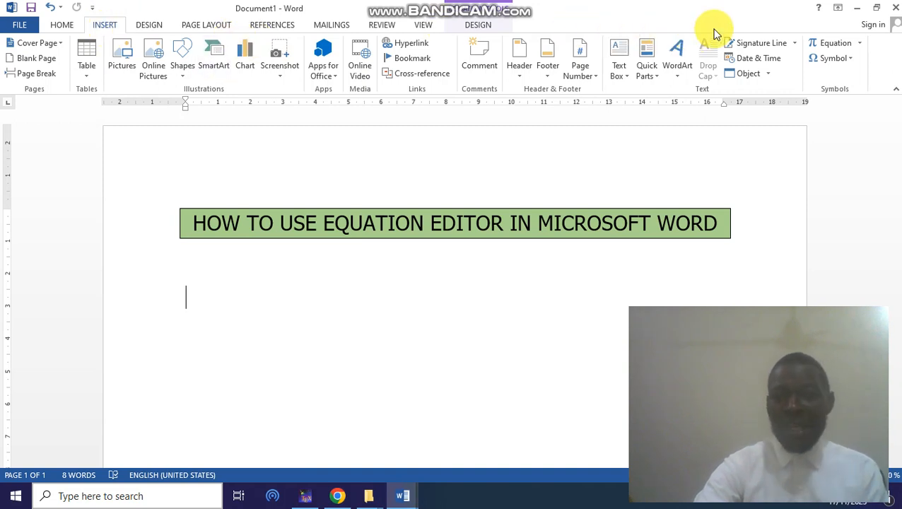
{"action": "left_click", "coordinate": [838, 43]}
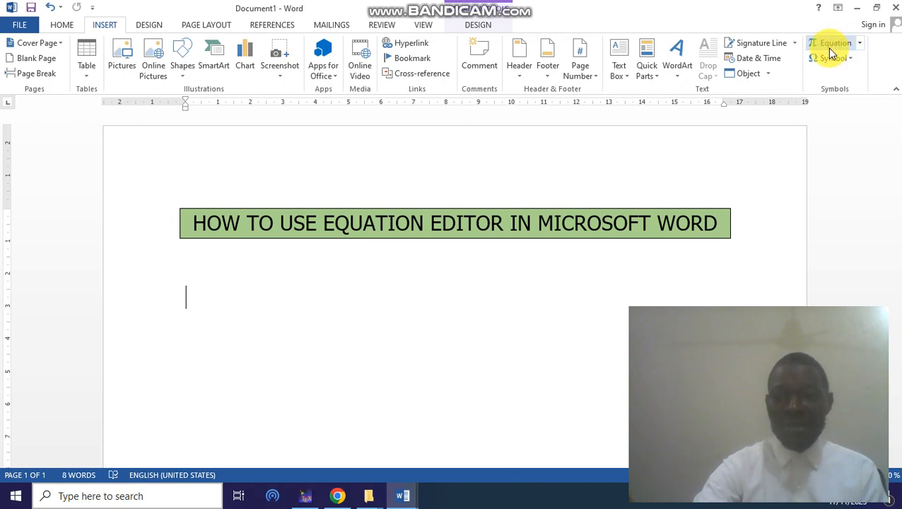
{"action": "left_click", "coordinate": [480, 24]}
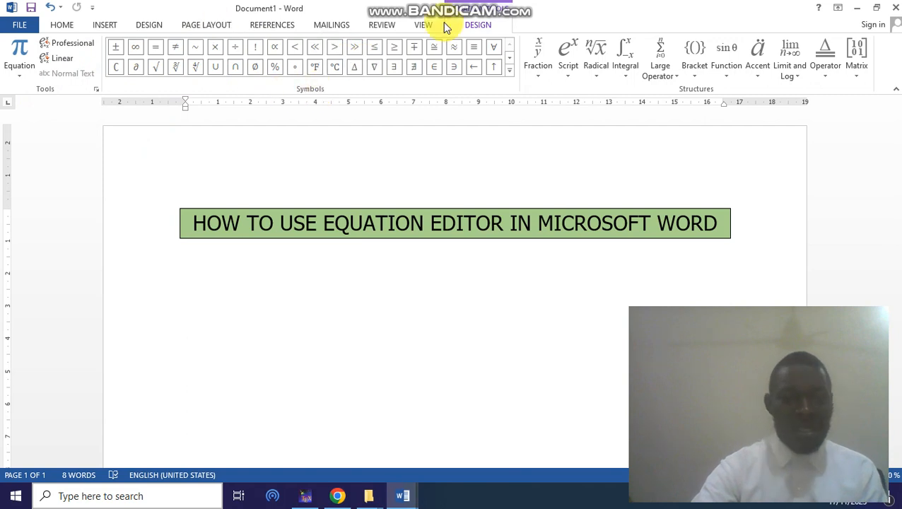
{"action": "left_click", "coordinate": [186, 295]}
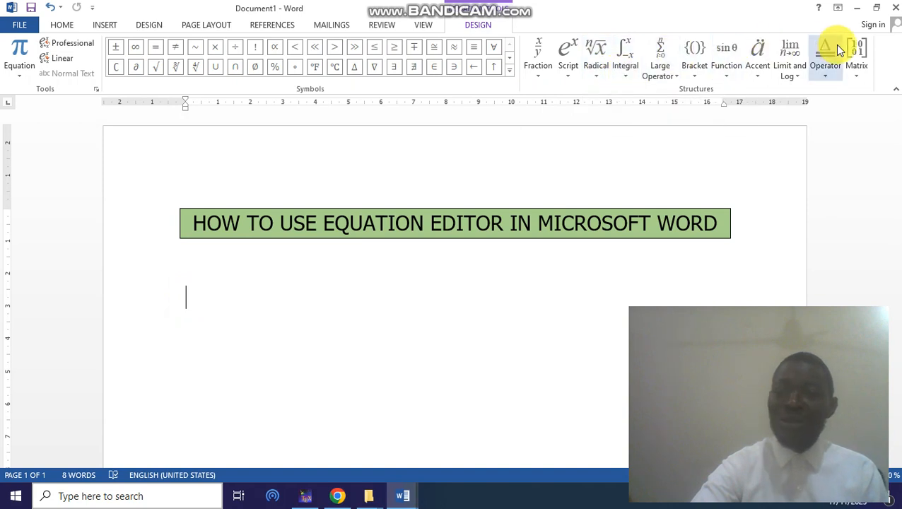
{"action": "left_click", "coordinate": [573, 75]}
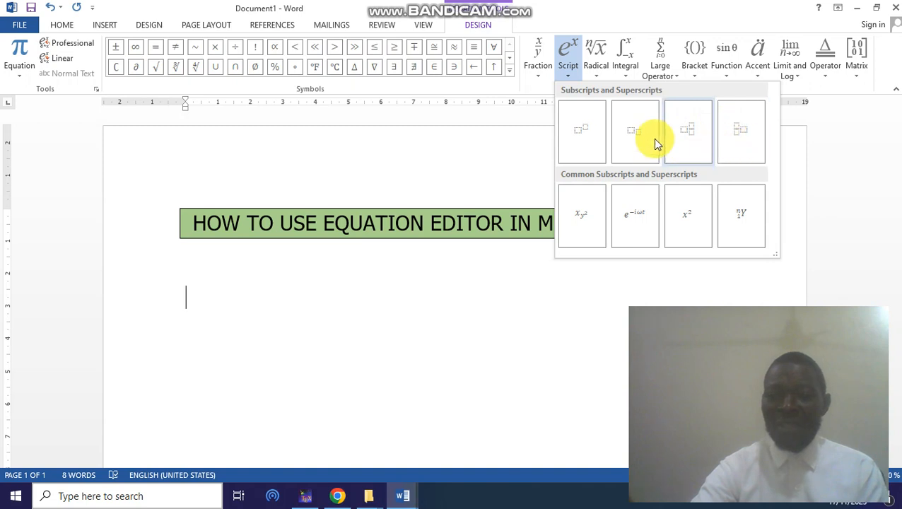
{"action": "left_click", "coordinate": [588, 136]}
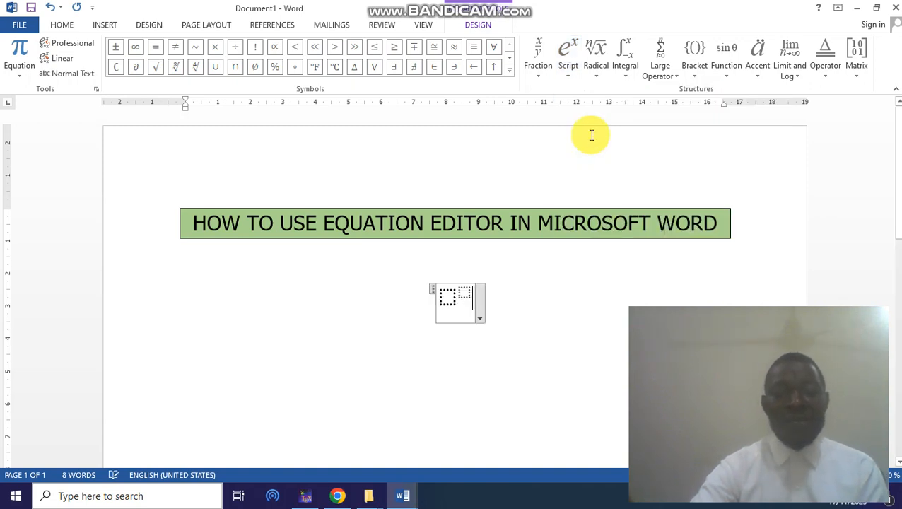
Step: Fill the superscript structure with base b and exponent 2, and start a new line below the equation
{"action": "left_click", "coordinate": [476, 291]}
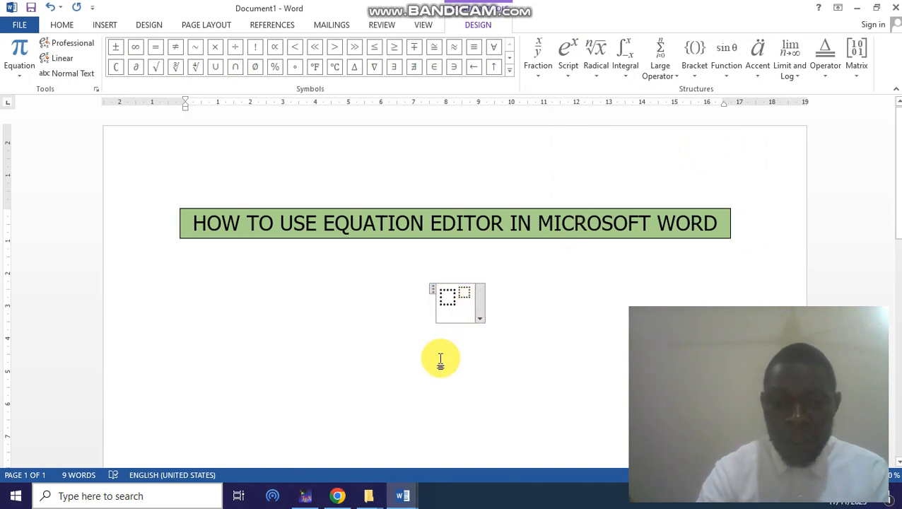
{"action": "key", "text": "Left"}
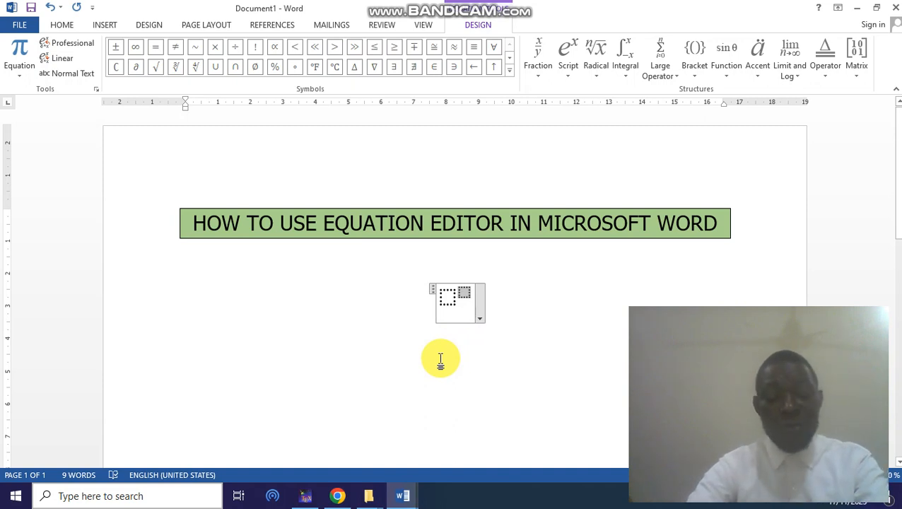
{"action": "type", "text": "2"}
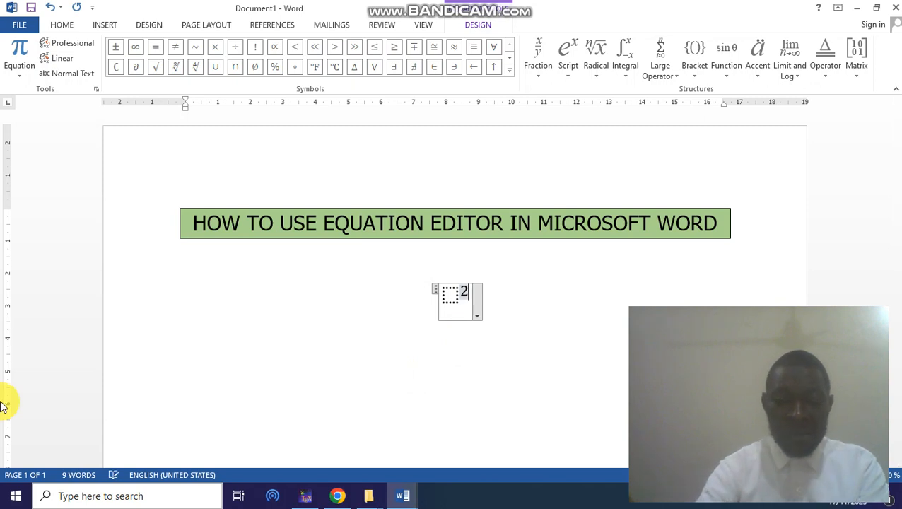
{"action": "key", "text": "Left"}
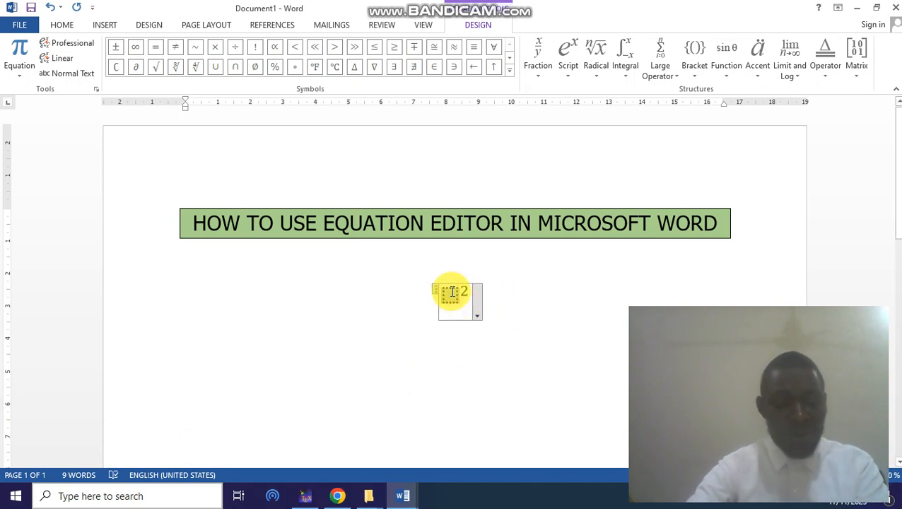
{"action": "type", "text": "b"}
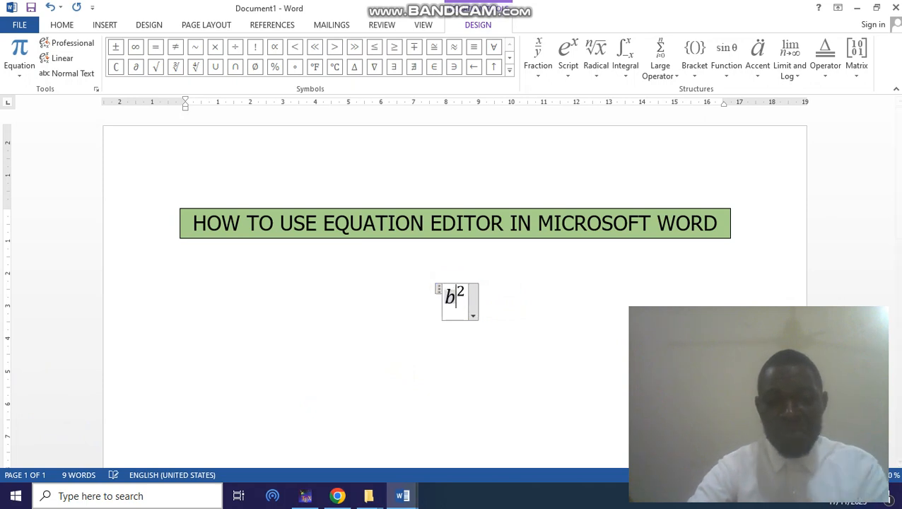
{"action": "left_click", "coordinate": [501, 302]}
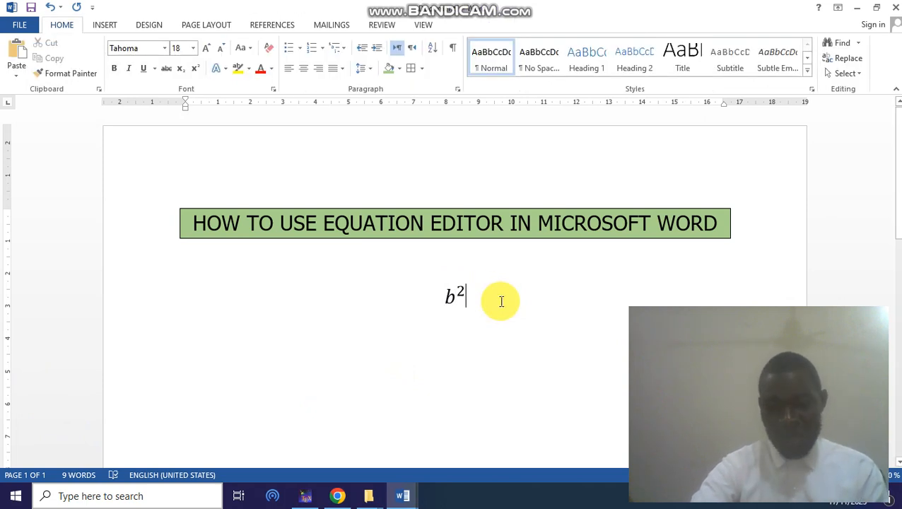
{"action": "key", "text": "Return"}
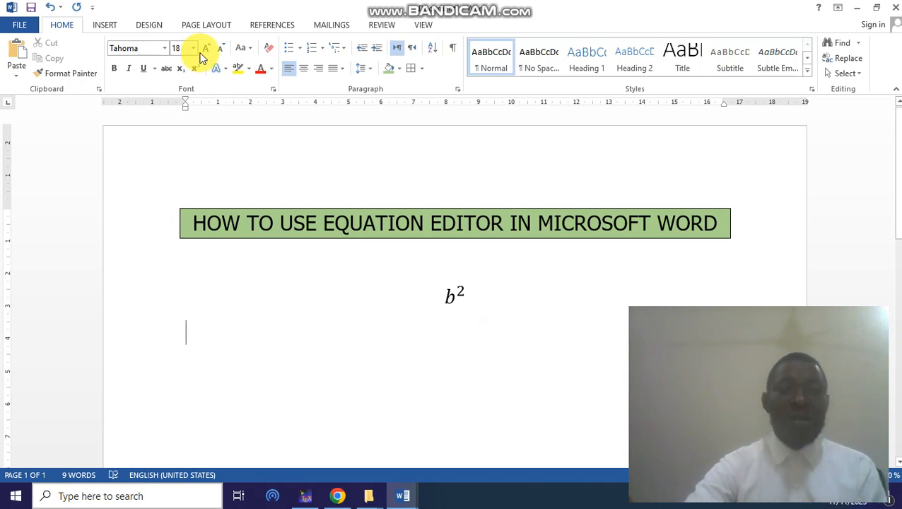
Step: Insert a new equation containing an empty subscript structure on the line below b²
{"action": "left_click", "coordinate": [111, 26]}
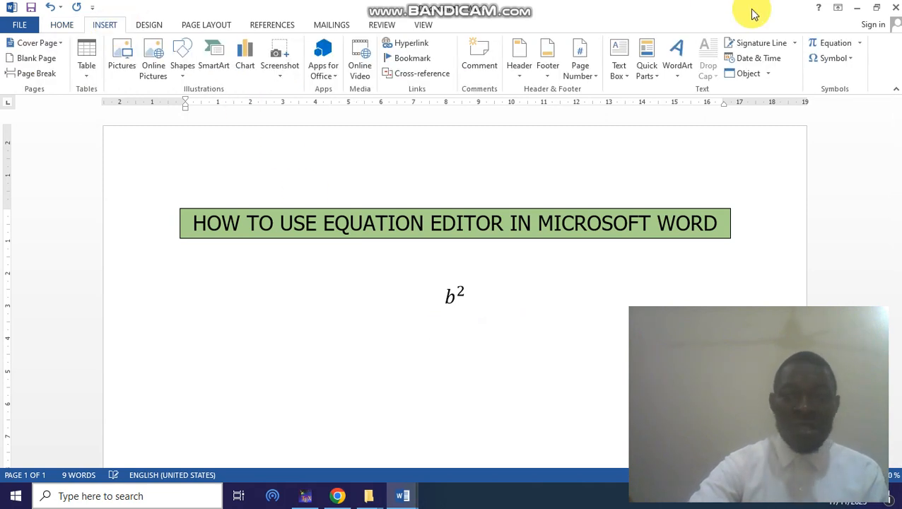
{"action": "left_click", "coordinate": [832, 44]}
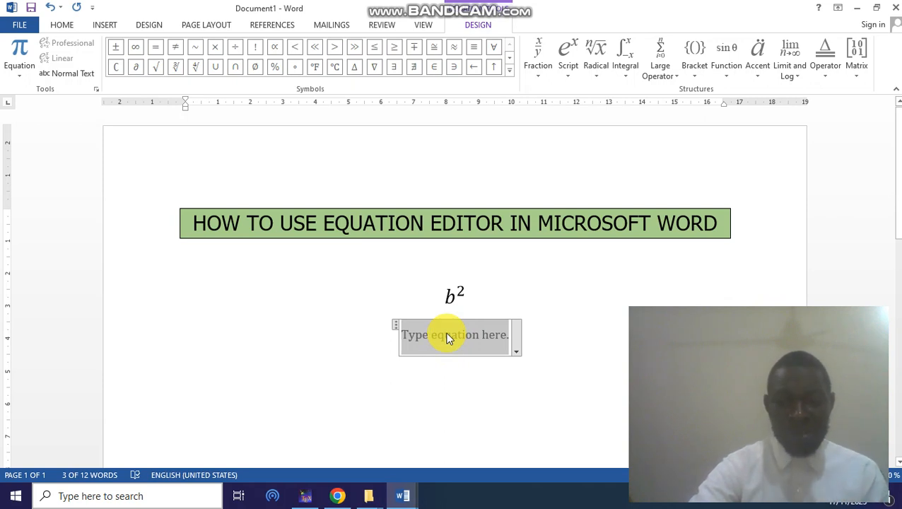
{"action": "left_click", "coordinate": [566, 68]}
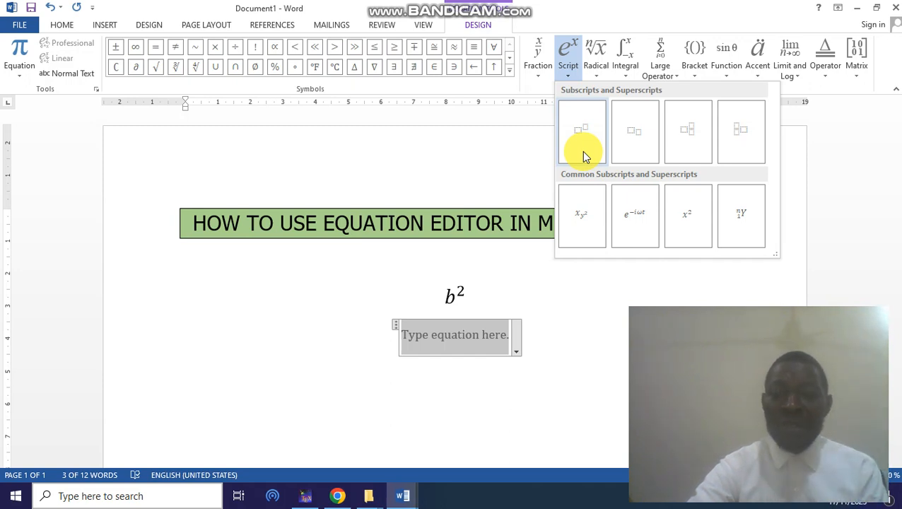
{"action": "left_click", "coordinate": [635, 132]}
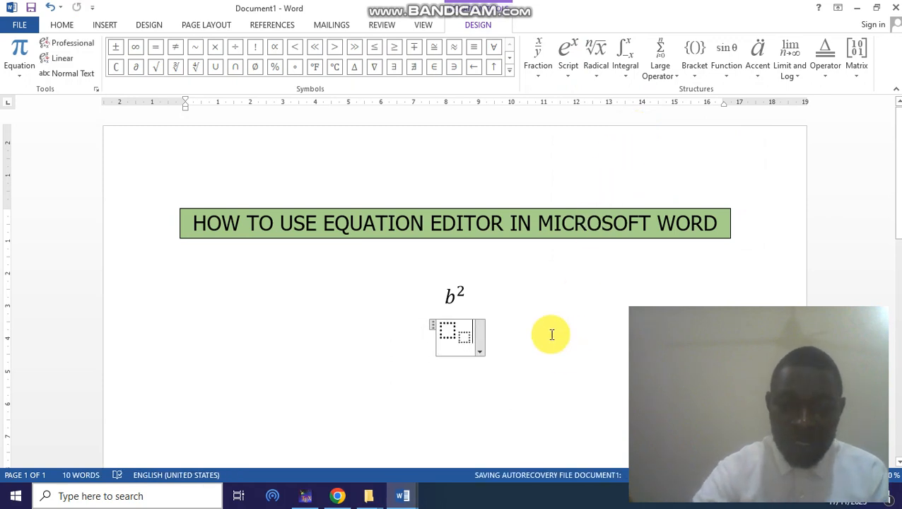
Step: Fill the subscript structure with base R and subscript 1, and start a new line below the equation
{"action": "left_click", "coordinate": [459, 339]}
{"action": "type", "text": "1"}
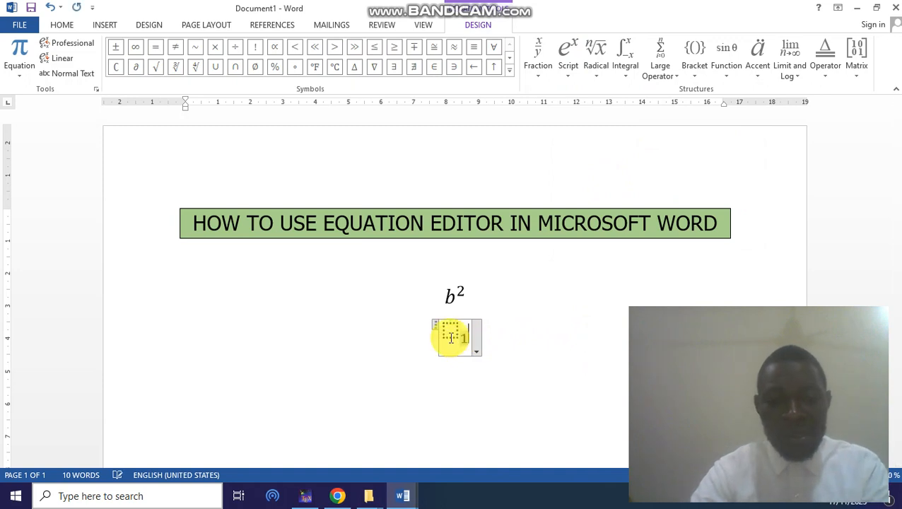
{"action": "left_click", "coordinate": [448, 332]}
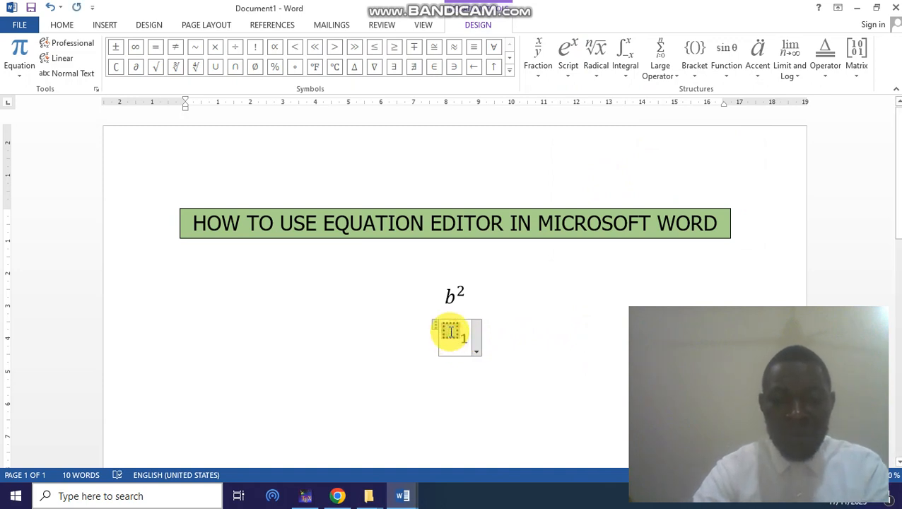
{"action": "type", "text": "R"}
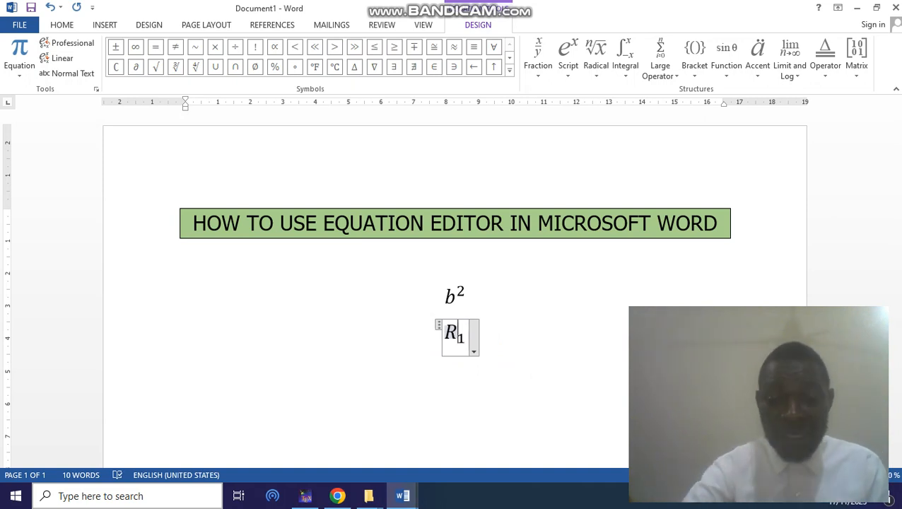
{"action": "left_click", "coordinate": [520, 322]}
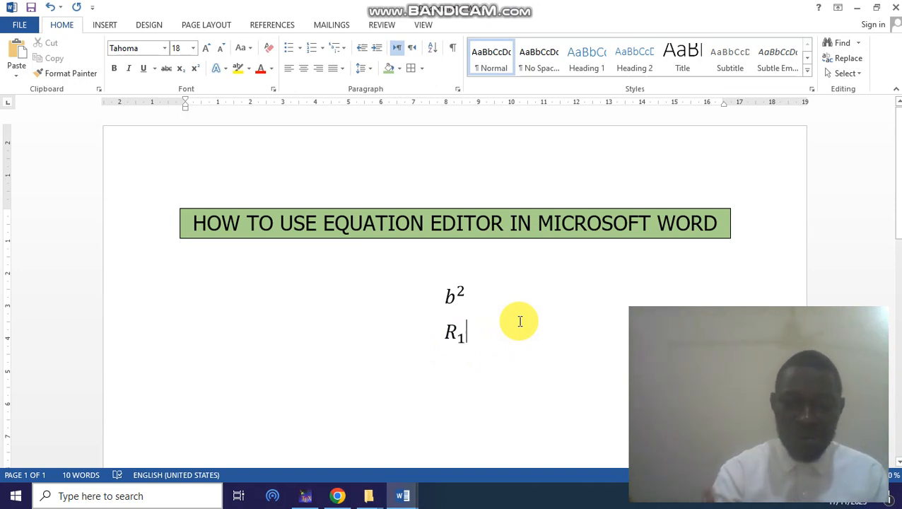
{"action": "key", "text": "Return"}
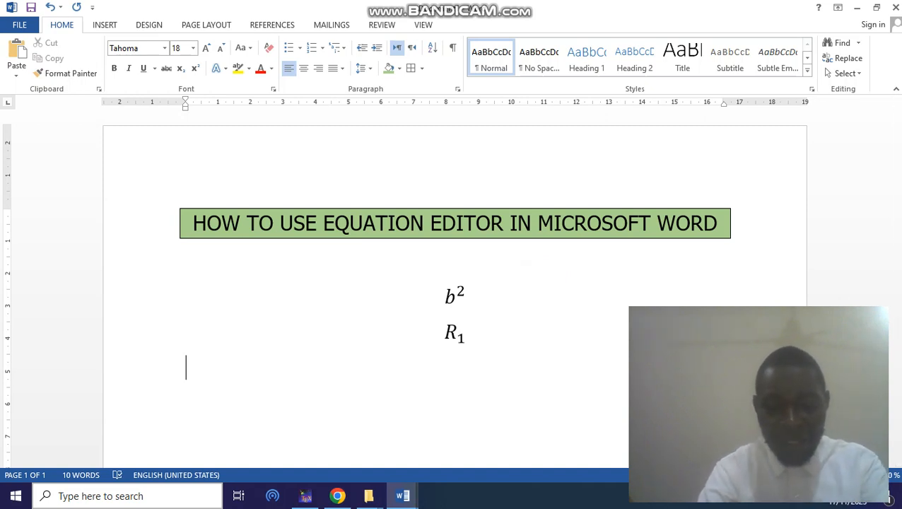
{"action": "type", "text": "3"}
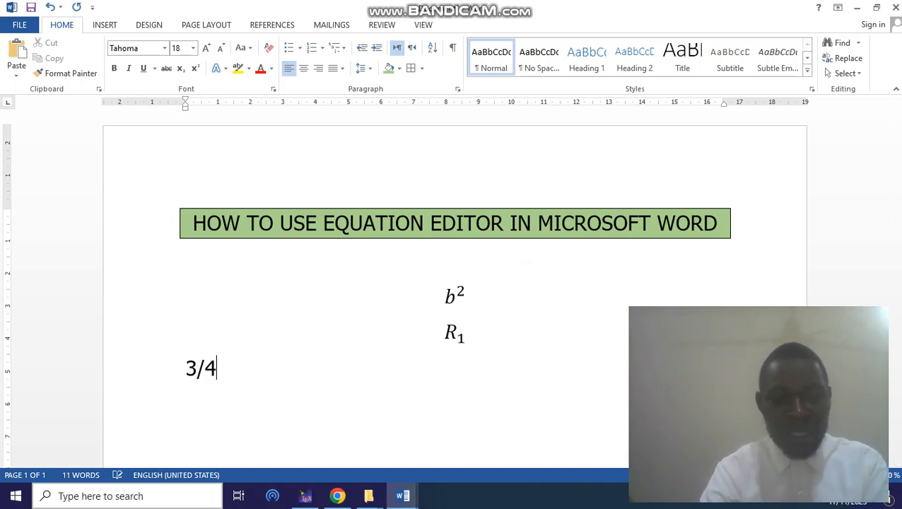
{"action": "type", "text": "/4"}
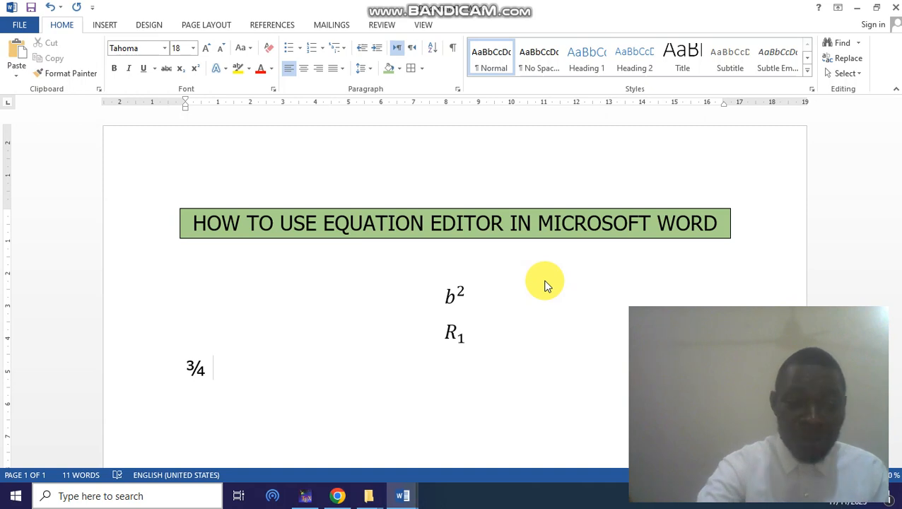
{"action": "key", "text": "ctrl+z"}
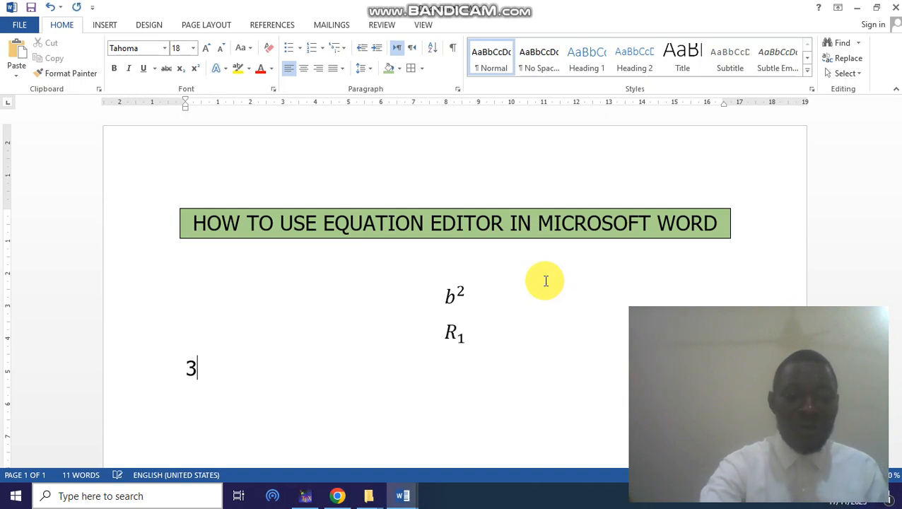
Step: Insert a new equation containing an empty stacked fraction on the line below R₁
{"action": "left_click", "coordinate": [103, 25]}
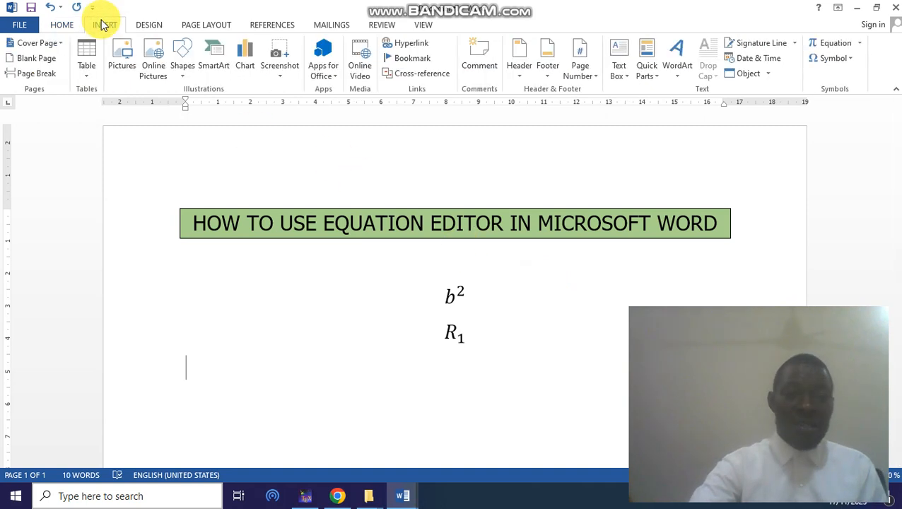
{"action": "left_click", "coordinate": [842, 44]}
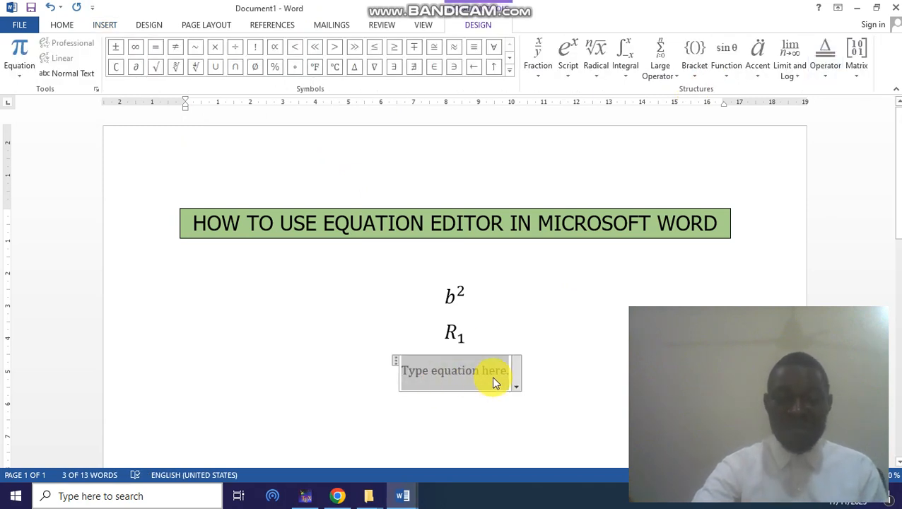
{"action": "left_click", "coordinate": [541, 65]}
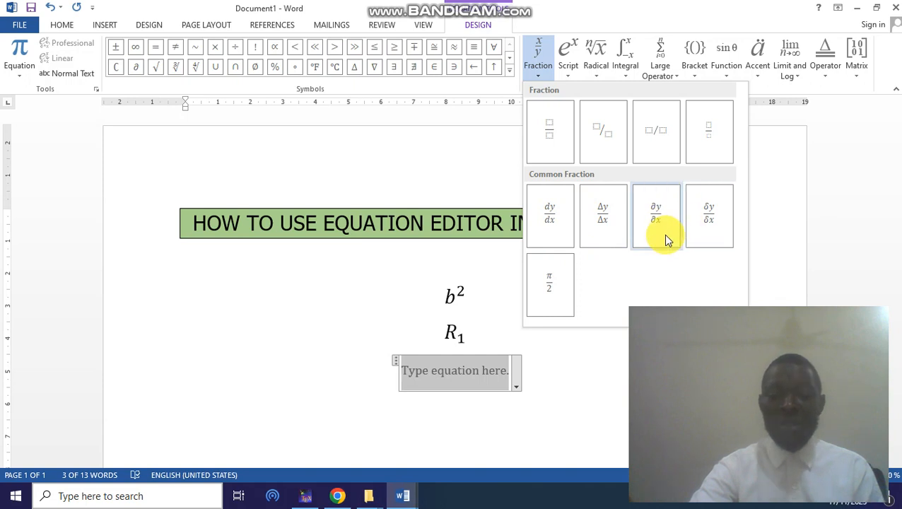
{"action": "left_click", "coordinate": [552, 130]}
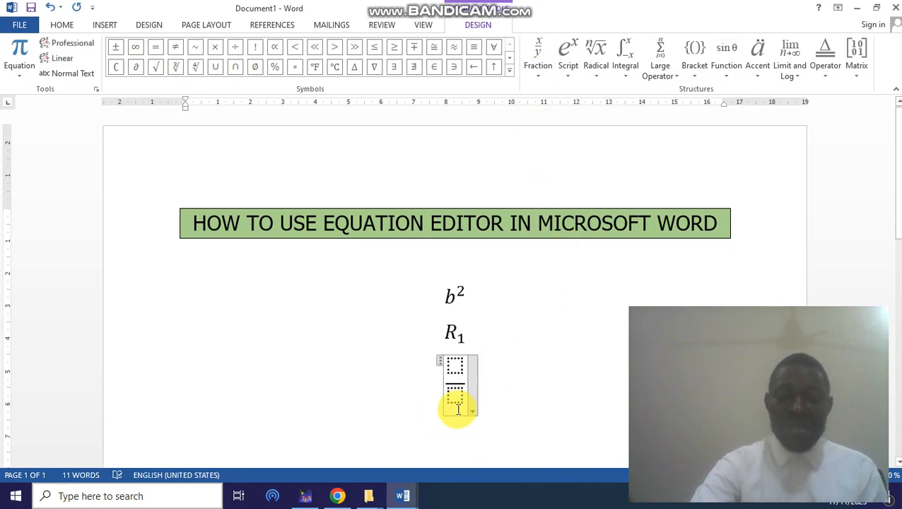
Step: Fill the stacked fraction with numerator 3 and denominator 4, and leave the equation
{"action": "left_click", "coordinate": [454, 366]}
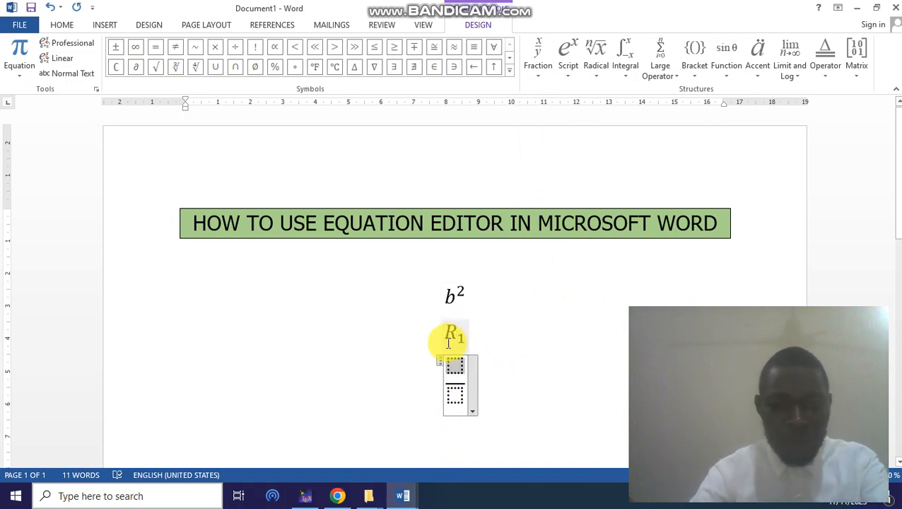
{"action": "type", "text": "3"}
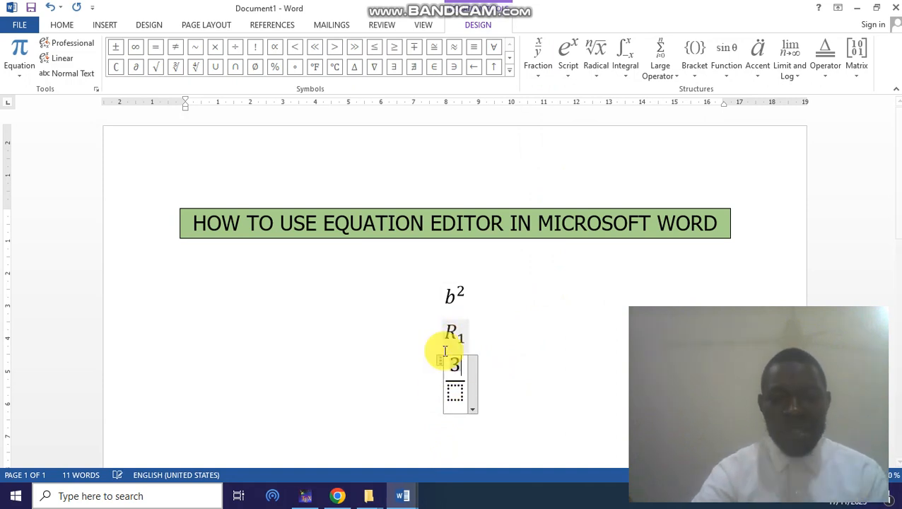
{"action": "left_click", "coordinate": [456, 391]}
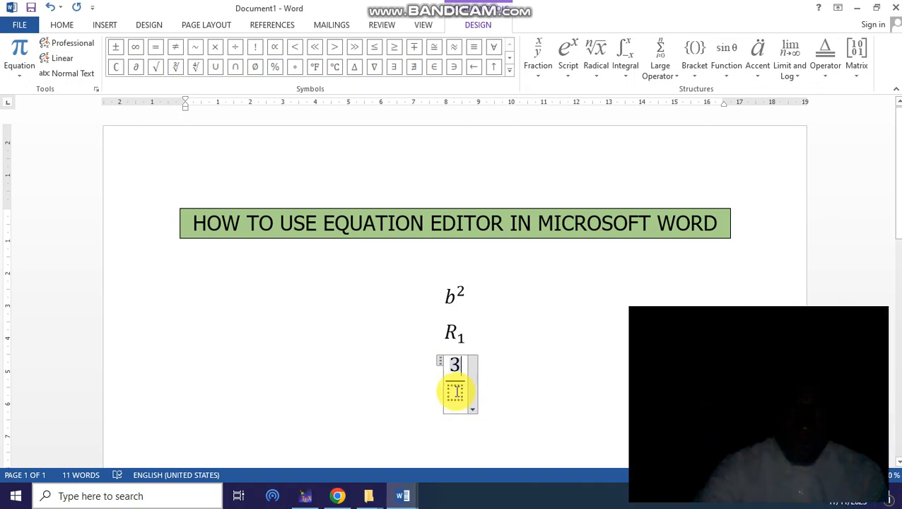
{"action": "left_click", "coordinate": [457, 391]}
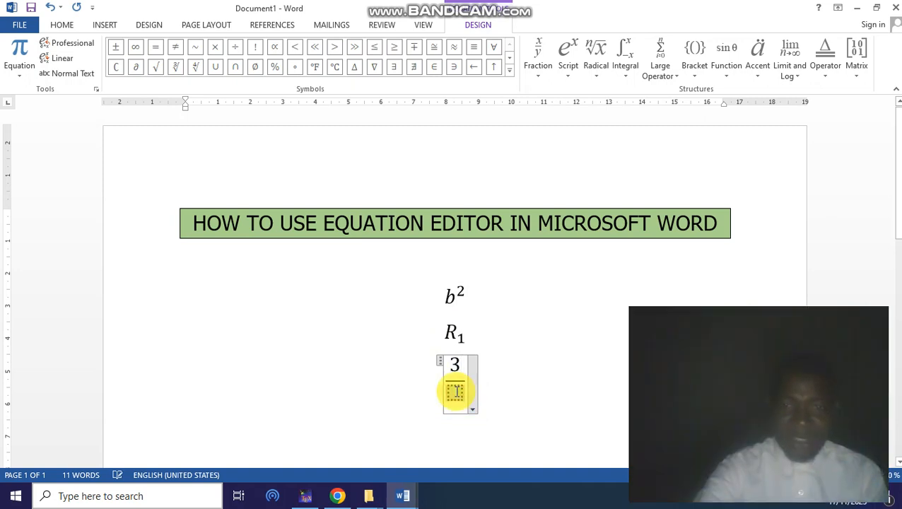
{"action": "type", "text": "4"}
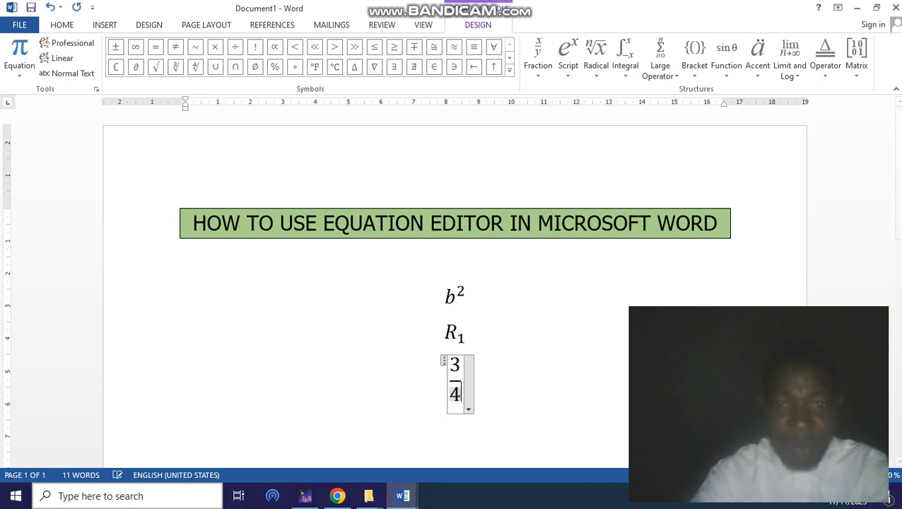
{"action": "left_click", "coordinate": [496, 384]}
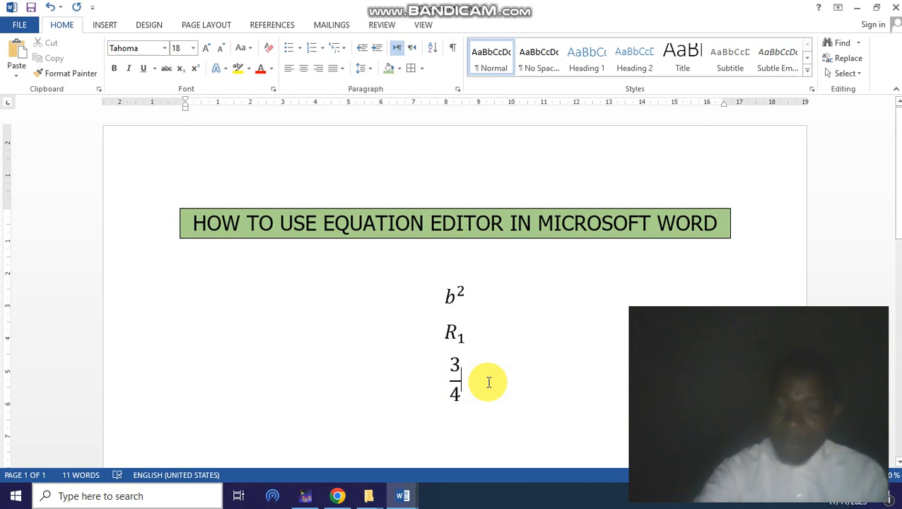
Step: Insert a new equation on a new line below the 3/4 fraction and begin it with "C ="
{"action": "key", "text": "Return"}
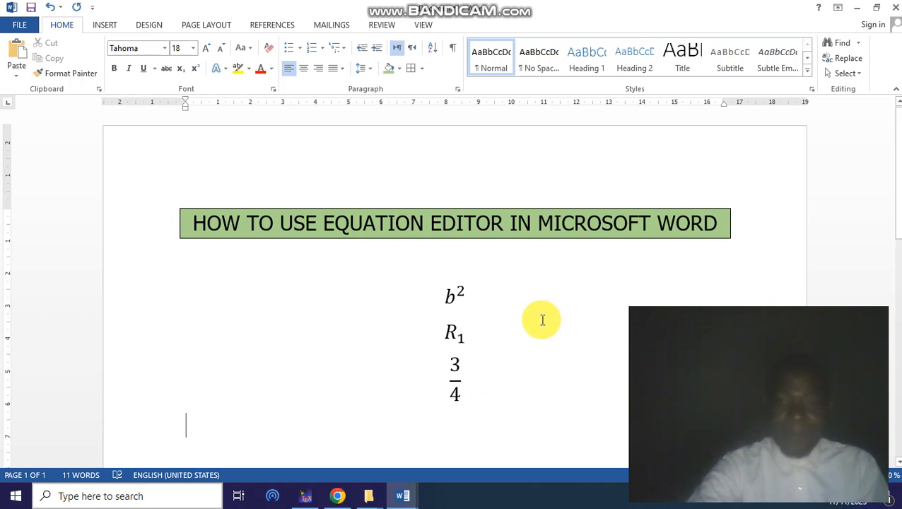
{"action": "left_click", "coordinate": [105, 25]}
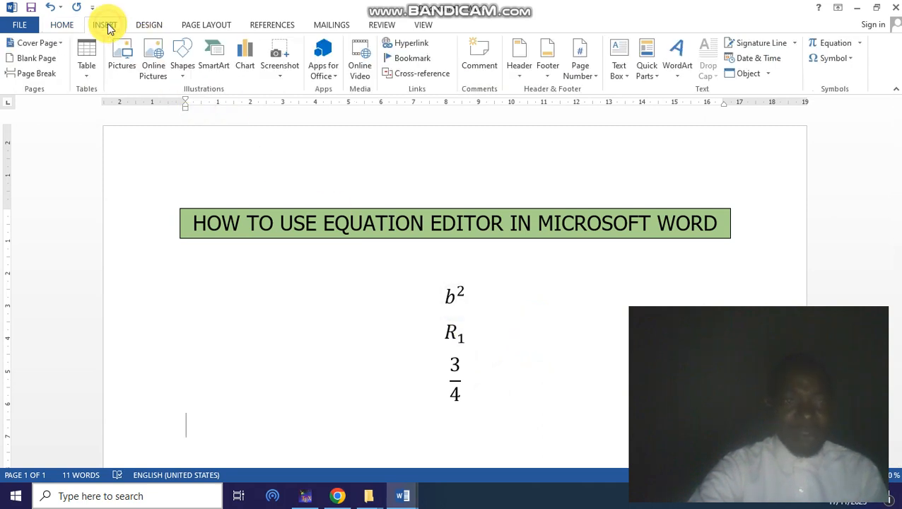
{"action": "left_click", "coordinate": [817, 42]}
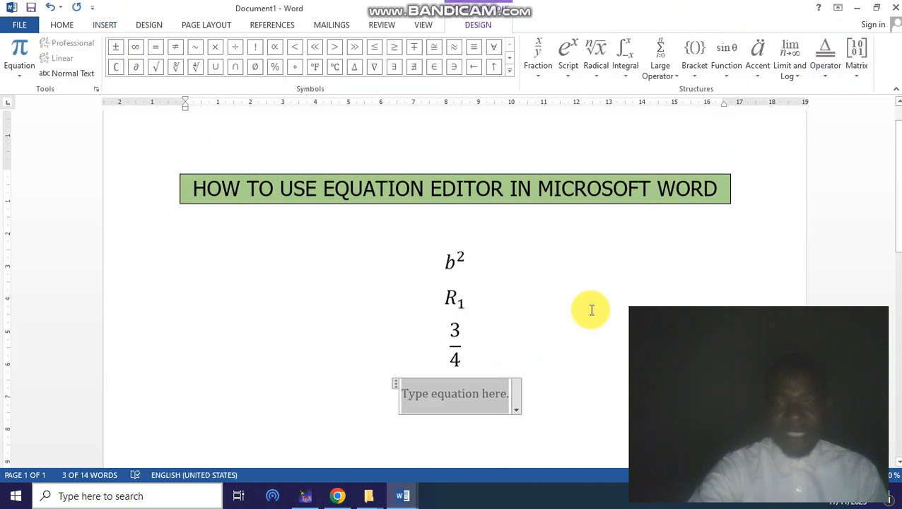
{"action": "scroll", "coordinate": [592, 310], "scroll_direction": "down", "scroll_amount": 3}
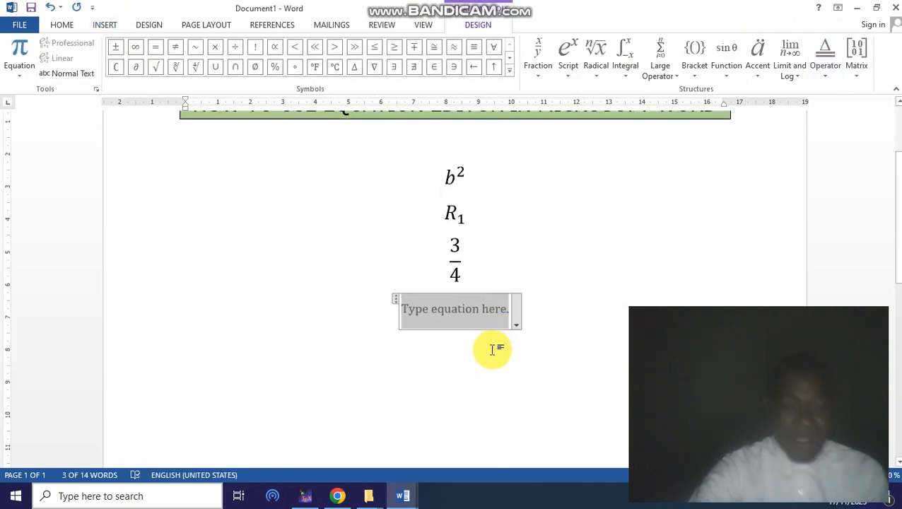
{"action": "type", "text": "C "}
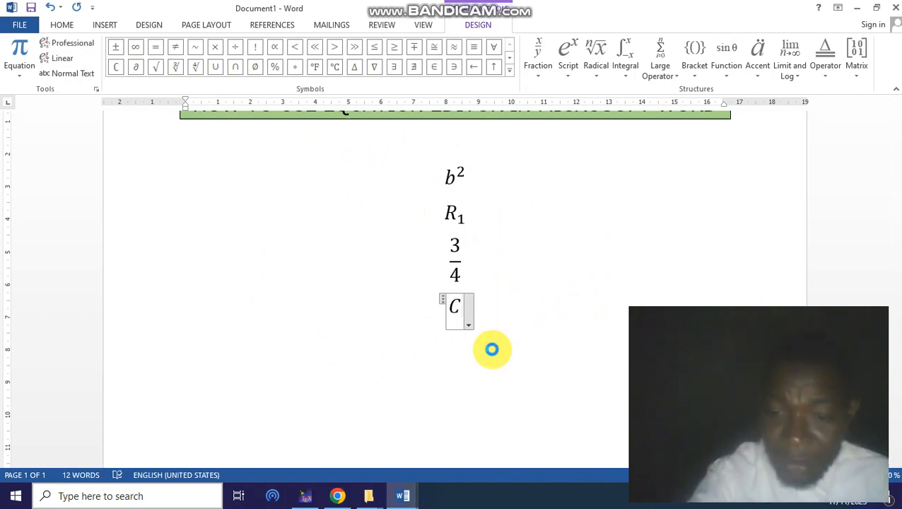
{"action": "type", "text": "="}
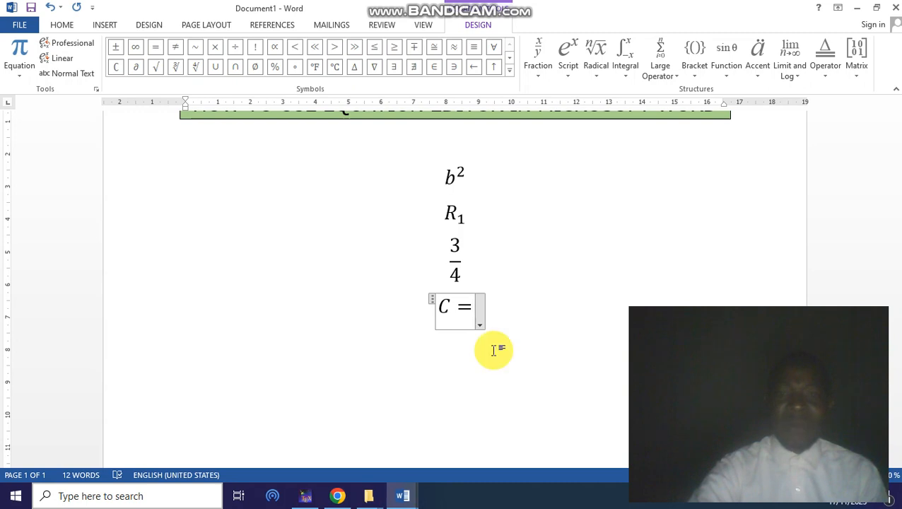
Step: Add a stacked fraction after the equals sign, with numerator Q and denominator V
{"action": "left_click", "coordinate": [541, 60]}
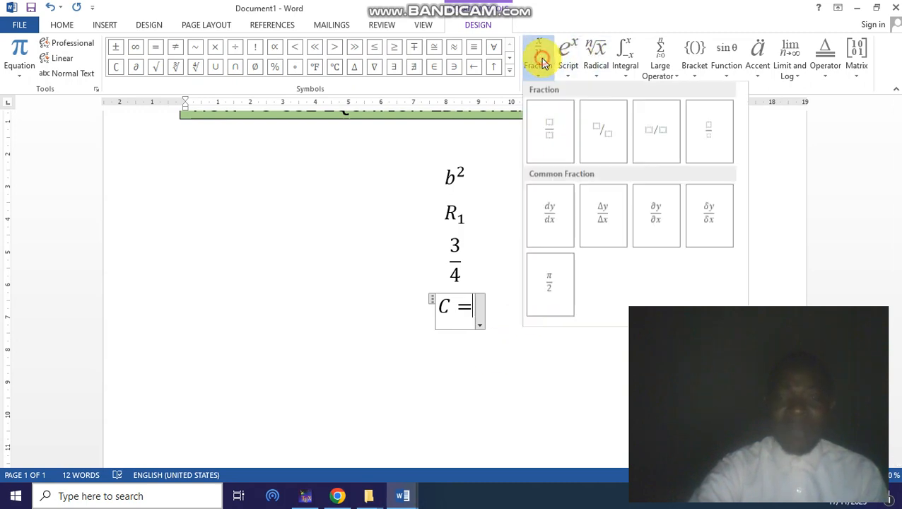
{"action": "left_click", "coordinate": [543, 115]}
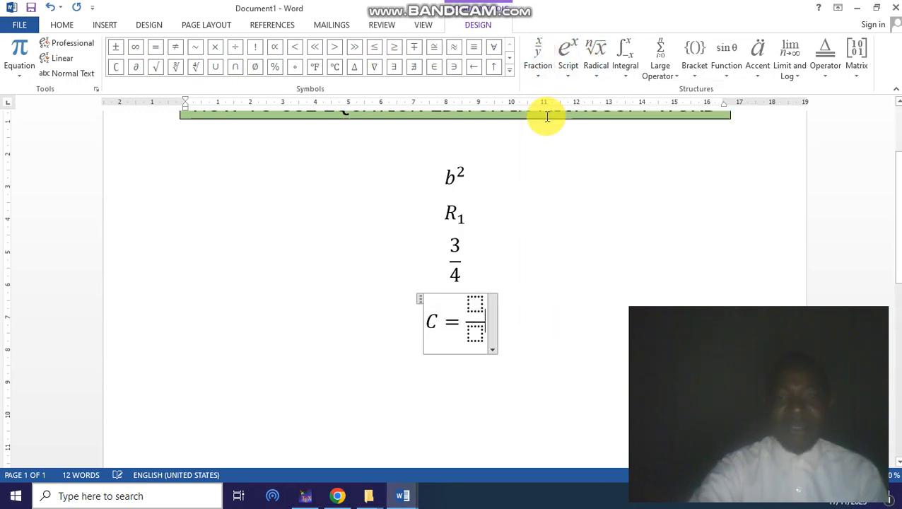
{"action": "left_click", "coordinate": [476, 303]}
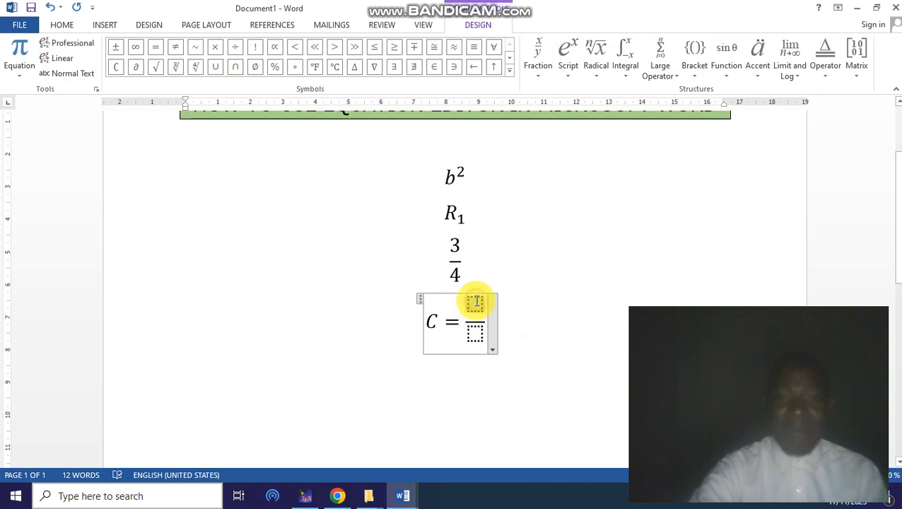
{"action": "type", "text": "Q"}
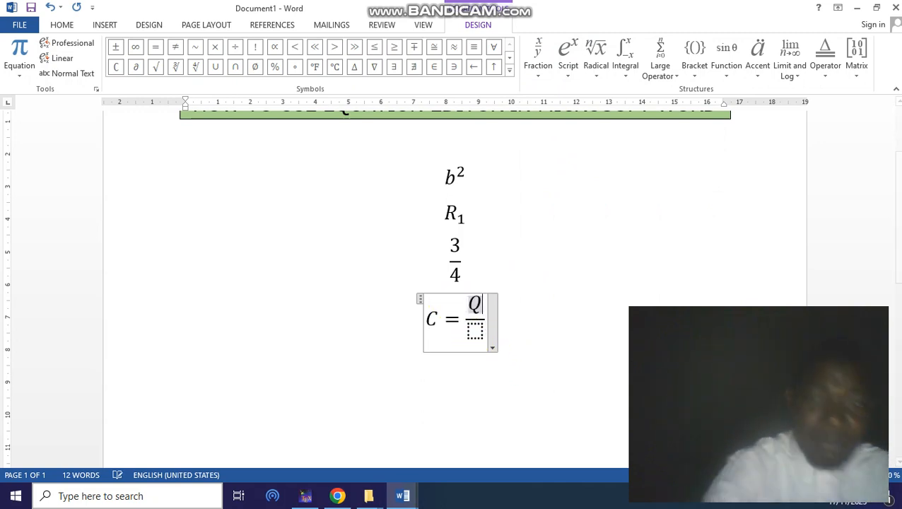
{"action": "left_click", "coordinate": [478, 334]}
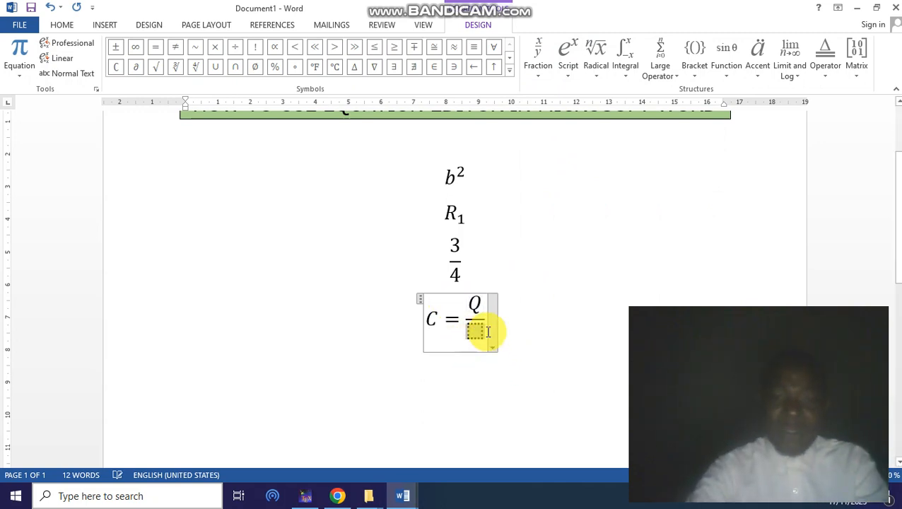
{"action": "type", "text": "V"}
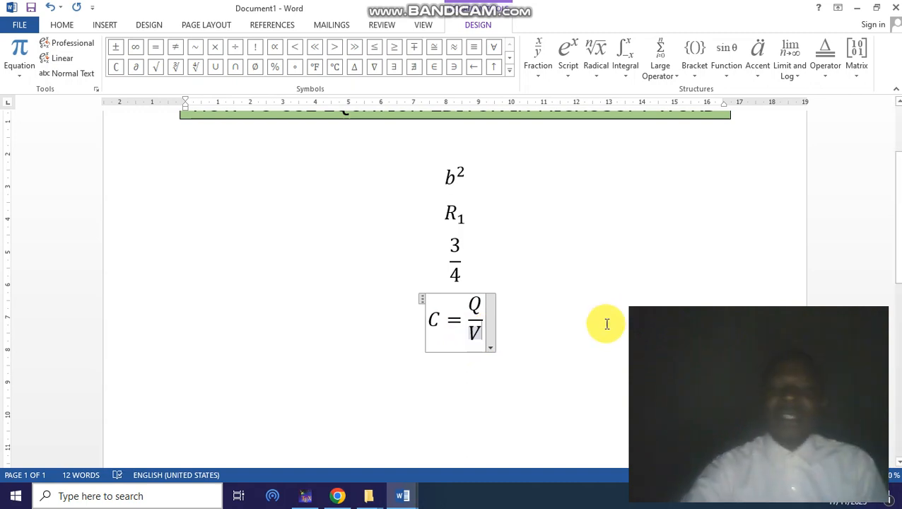